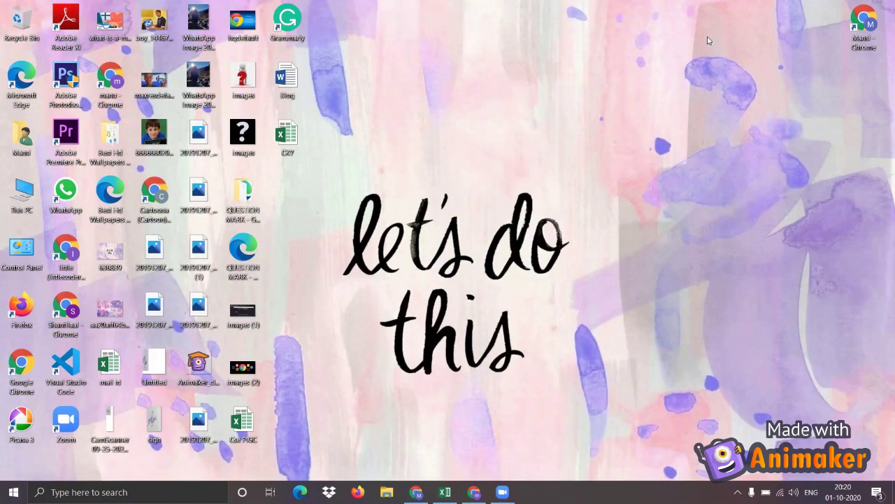
- Refresh the desktop from its right-click menu, then dismiss the menu
right_click(511, 173)
left_click(551, 205)
right_click(428, 216)
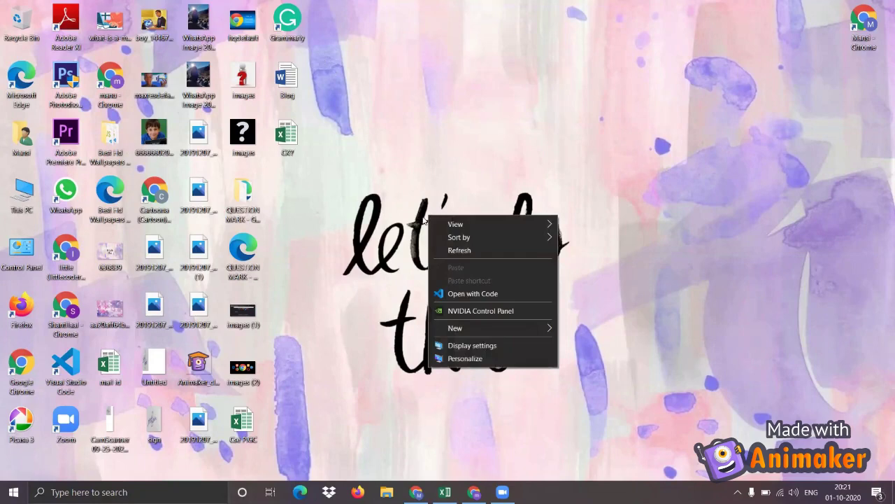
left_click(436, 175)
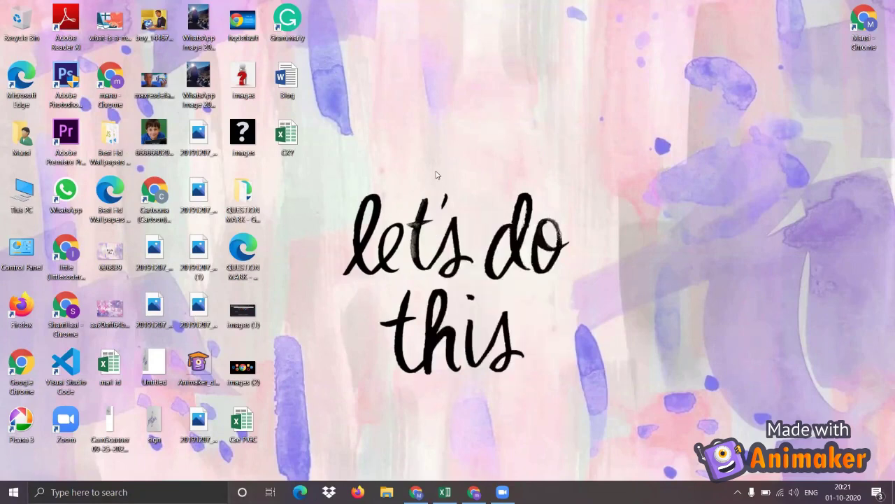
- Launch Chrome, search Google for 'animaker', maximize the window and open animaker.com
double_click(59, 313)
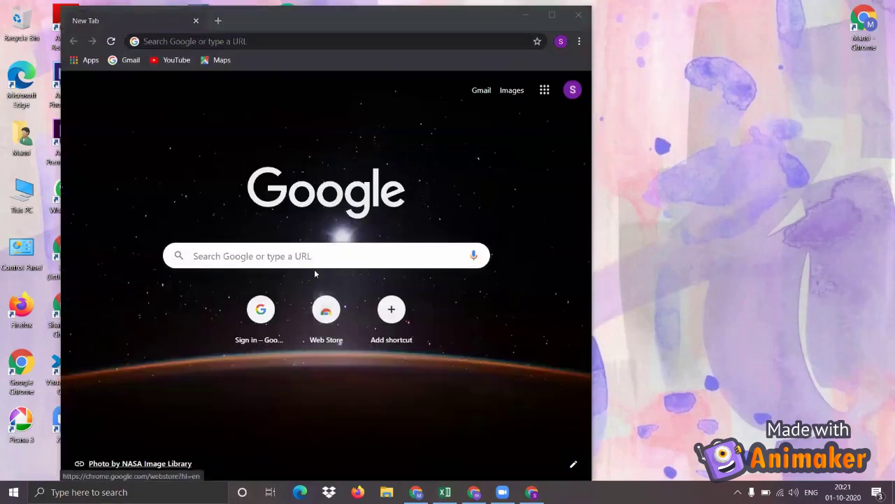
left_click(318, 256)
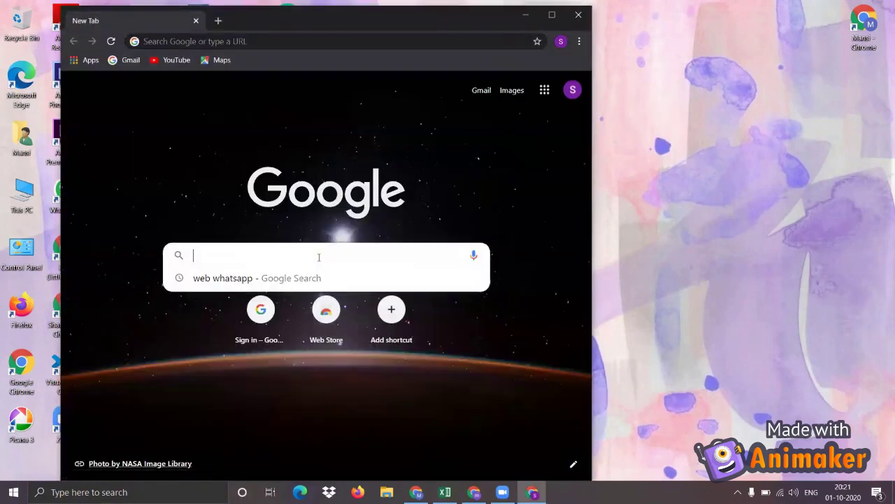
type("animak")
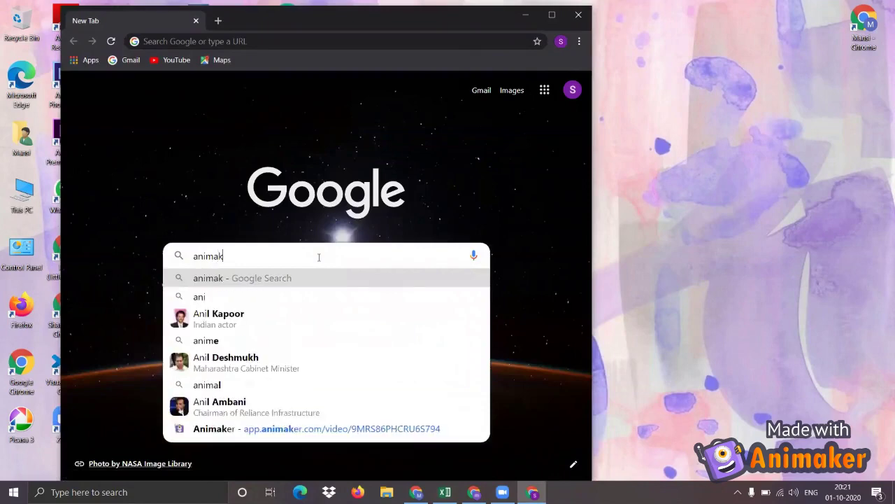
type("r")
key("BackSpace")
type("er")
key("Return")
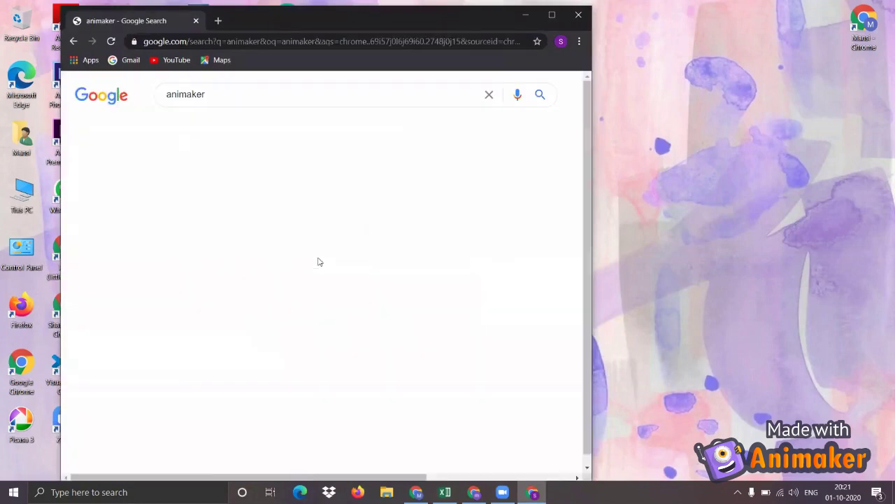
left_click(552, 15)
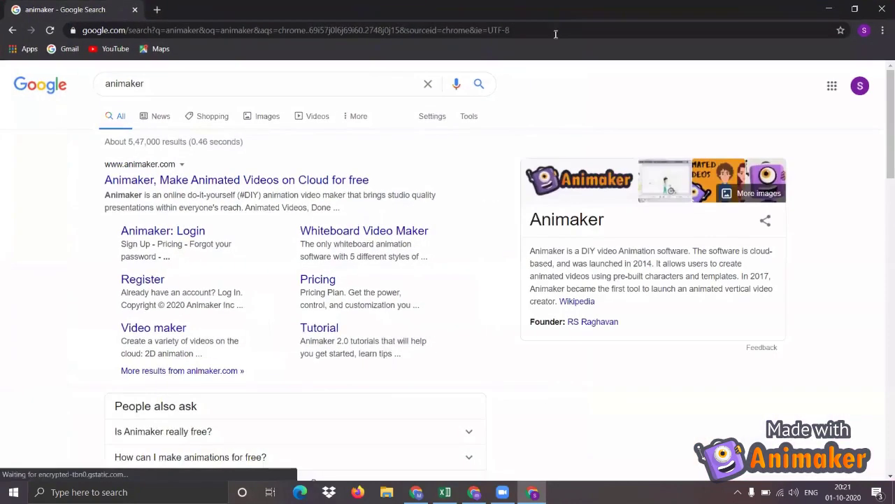
left_click(309, 182)
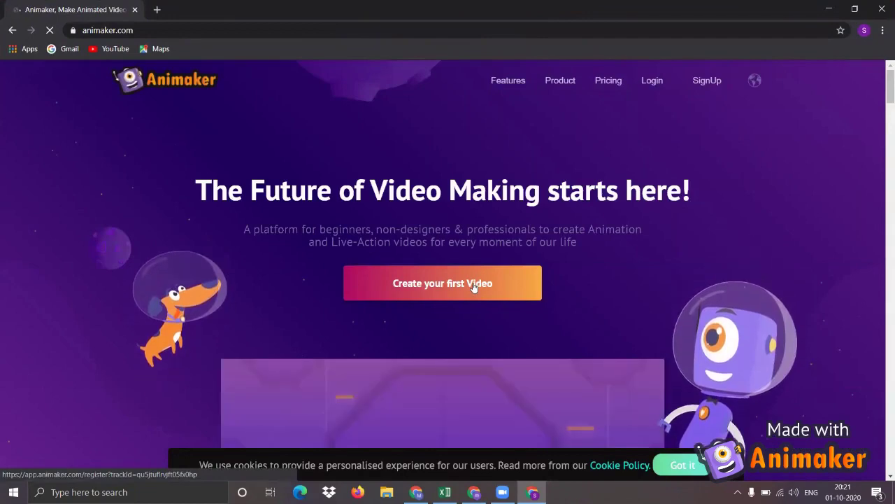
- Choose 'Create your first Video' on the Animaker homepage
left_click(474, 287)
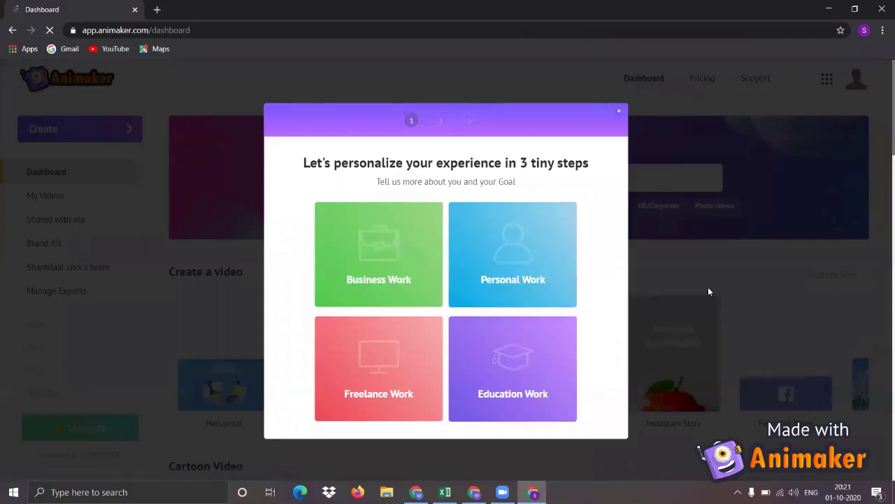
- Answer the questionnaire with Education Work, Student and 'I want to create videos by myself'
left_click(557, 290)
mouse_move(513, 368)
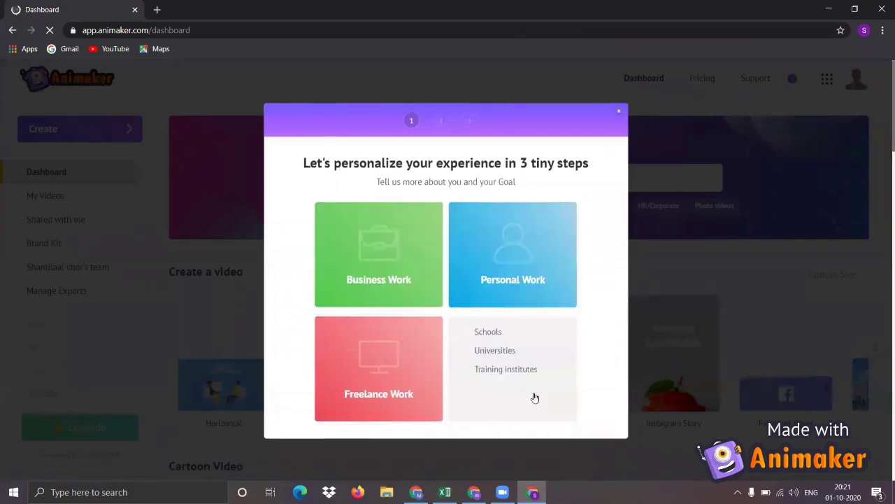
left_click(534, 397)
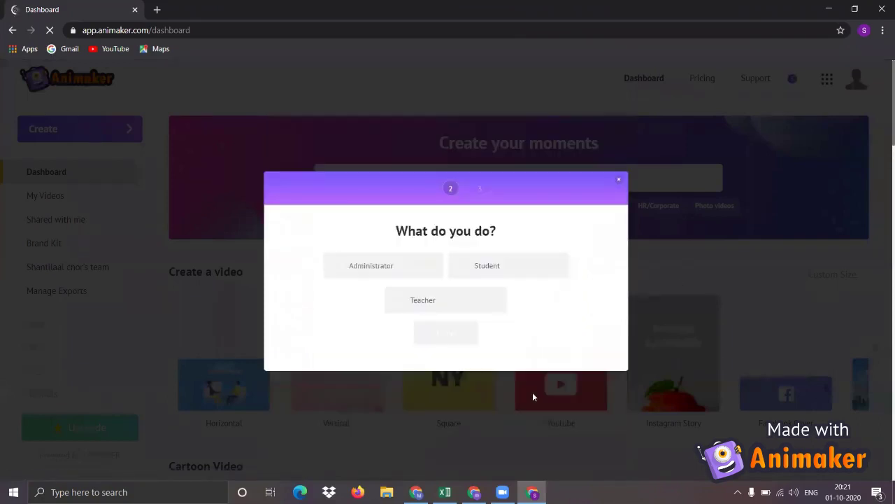
left_click(515, 267)
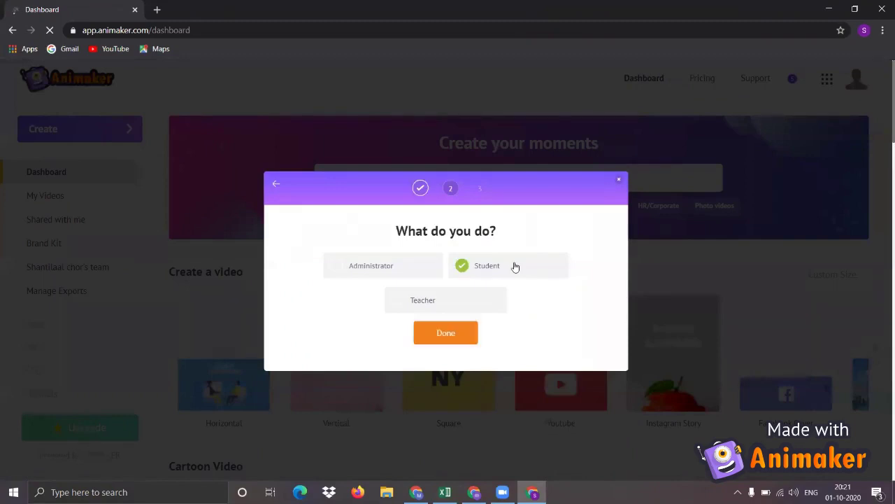
left_click(425, 340)
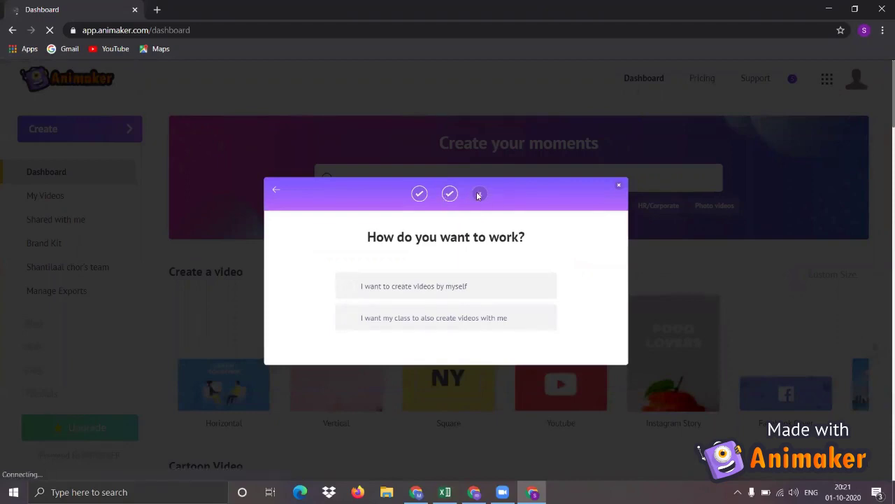
left_click(466, 295)
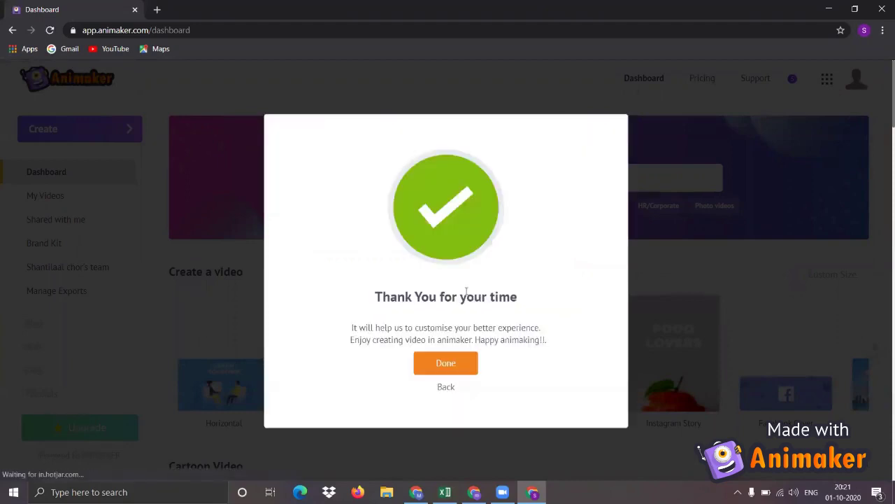
left_click(466, 363)
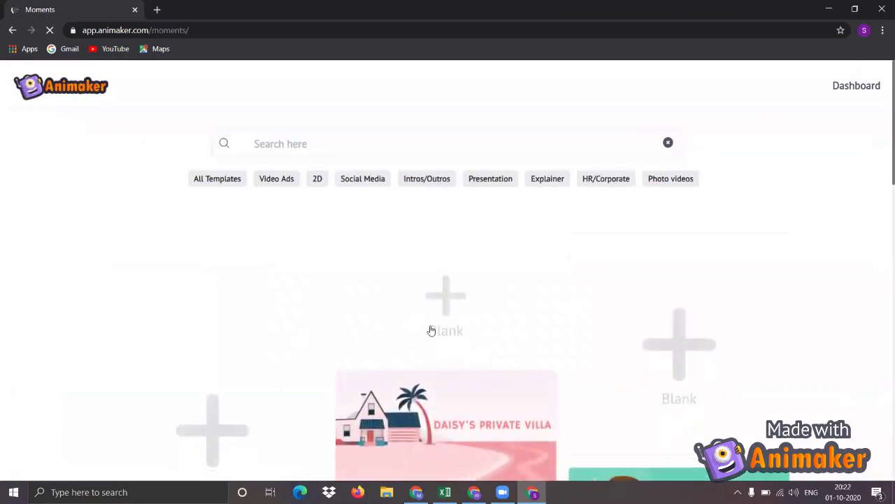
- Choose the Blank template to open an empty 'Untitled Video' project
left_click(442, 315)
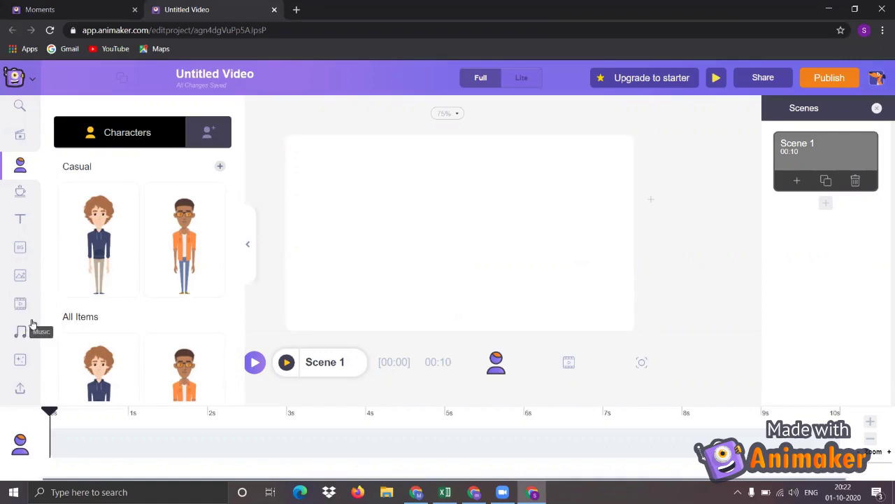
- Browse the stock video library and add the first Time Lapse city highway clip
left_click(20, 305)
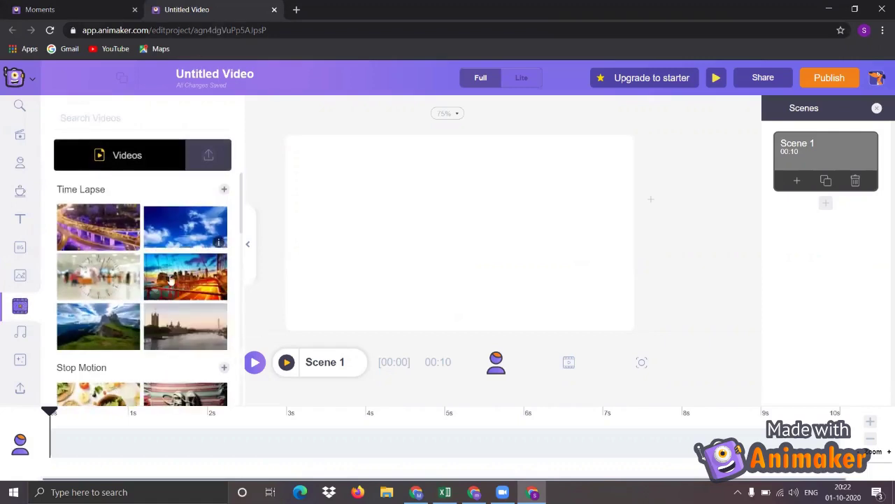
scroll(164, 292, "down", 1)
scroll(164, 292, "down", 2)
scroll(164, 291, "down", 3)
scroll(163, 292, "down", 2)
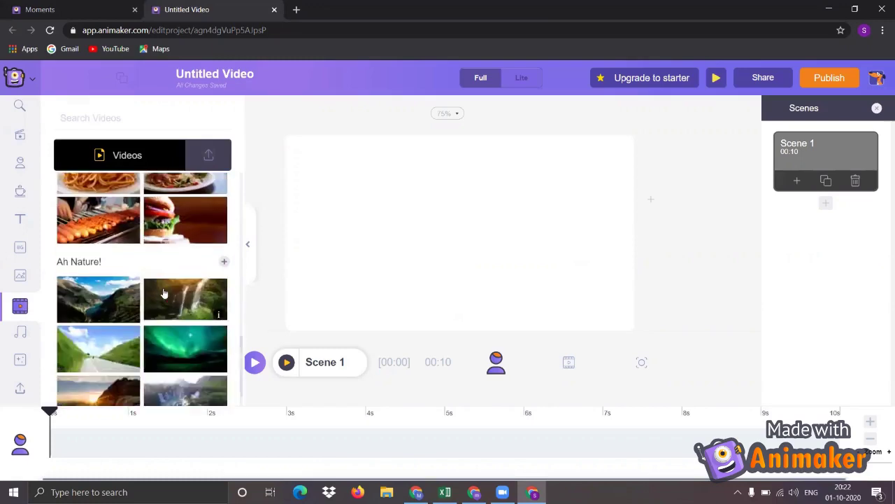
scroll(163, 291, "down", 3)
scroll(163, 291, "up", 3)
scroll(171, 287, "up", 3)
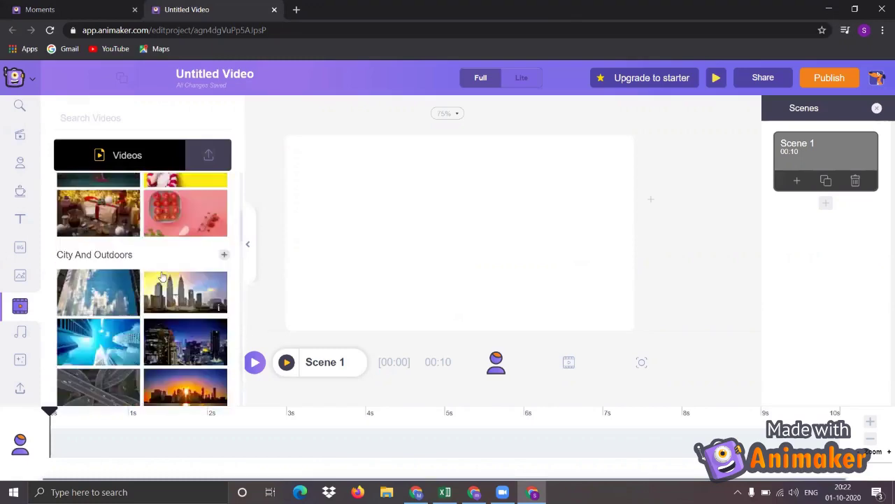
scroll(162, 281, "up", 3)
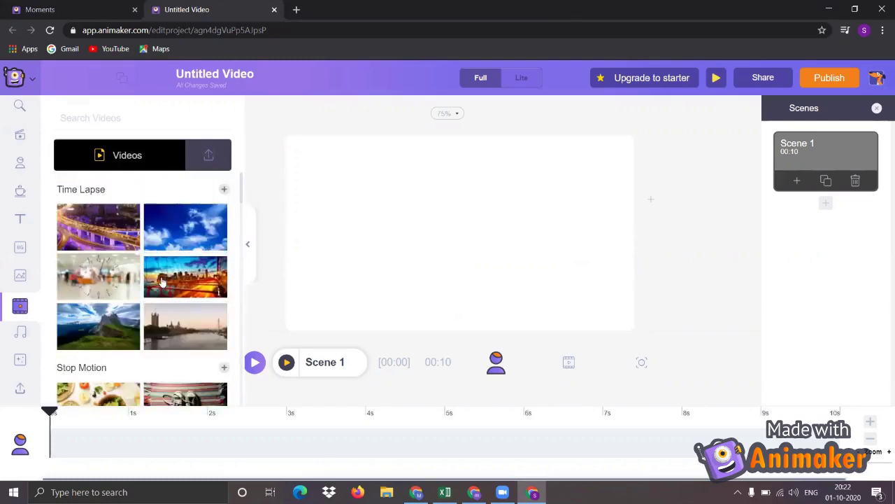
left_click(120, 241)
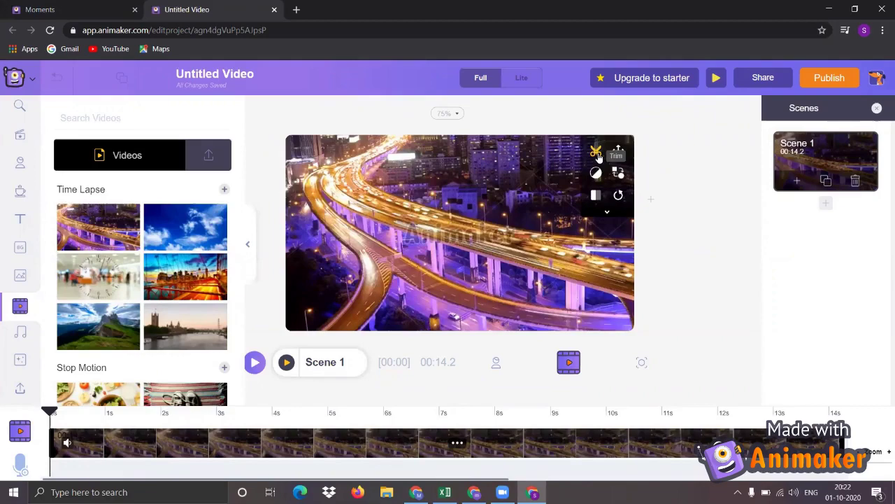
- Trim both ends of the highway clip so Scene 1 runs 13.6 seconds
left_click(596, 153)
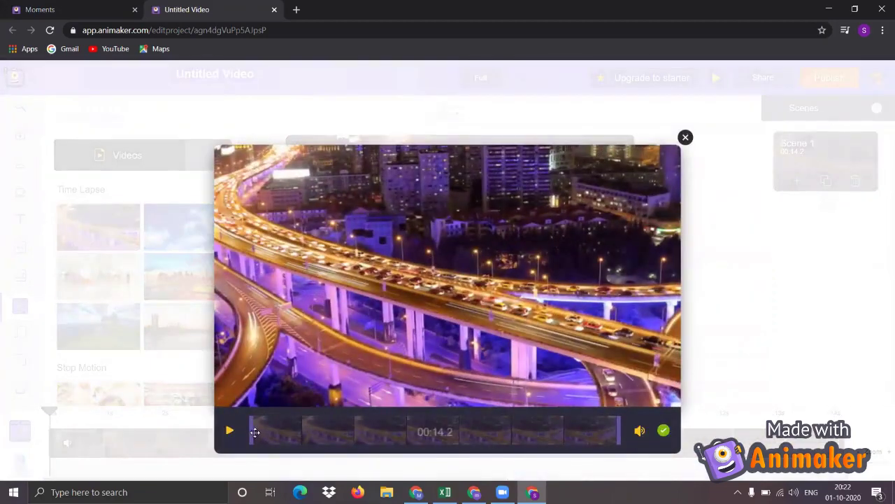
left_click_drag(249, 430, 255, 429)
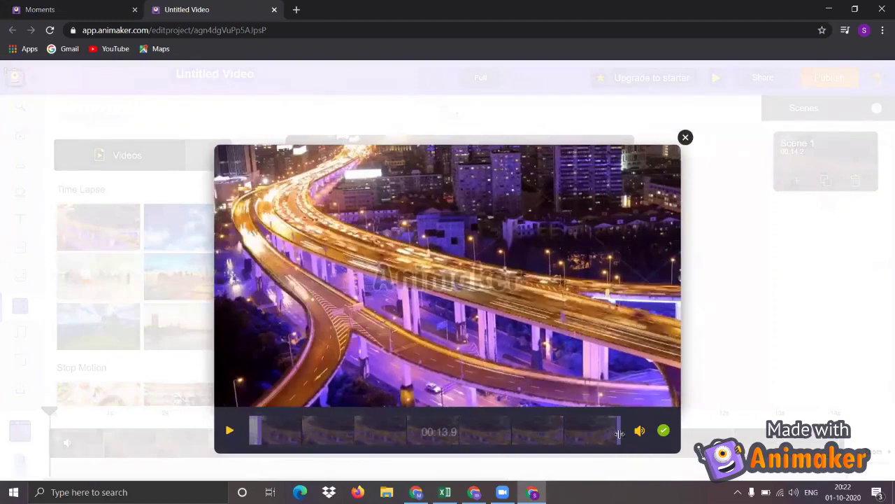
left_click_drag(619, 433, 616, 434)
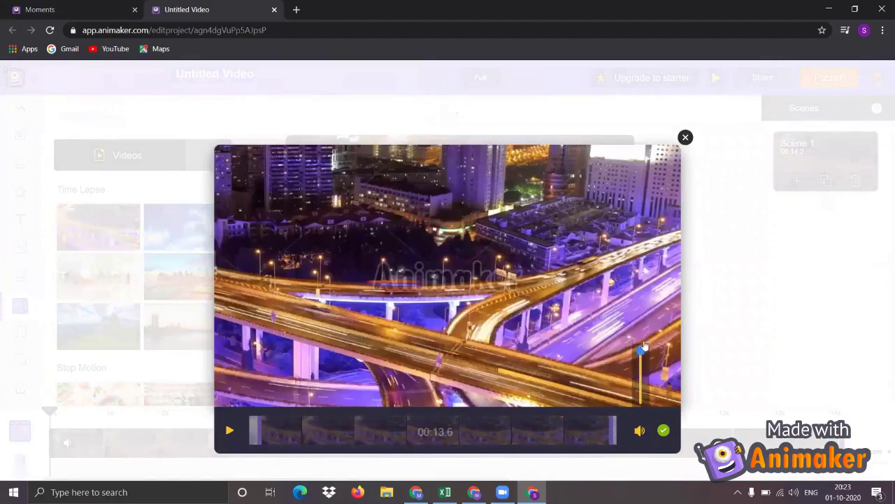
left_click(664, 432)
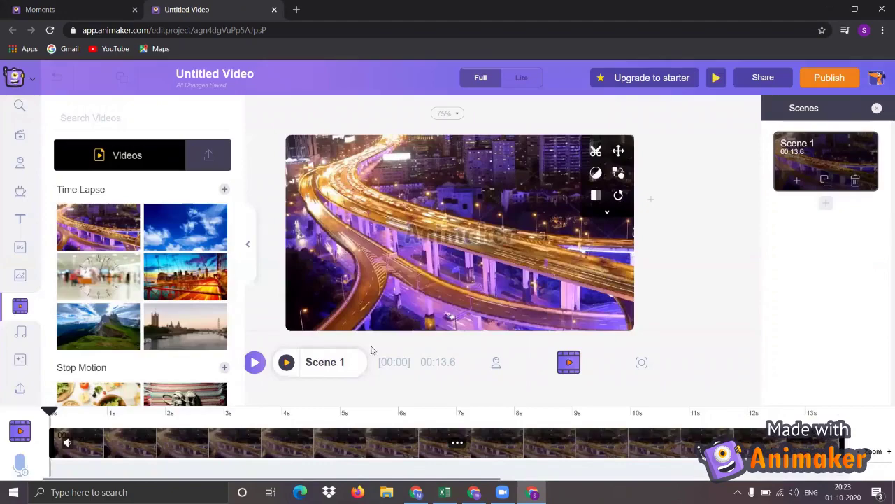
- Preview the trimmed 13.6-second highway scene from the start, then pause it
left_click(285, 363)
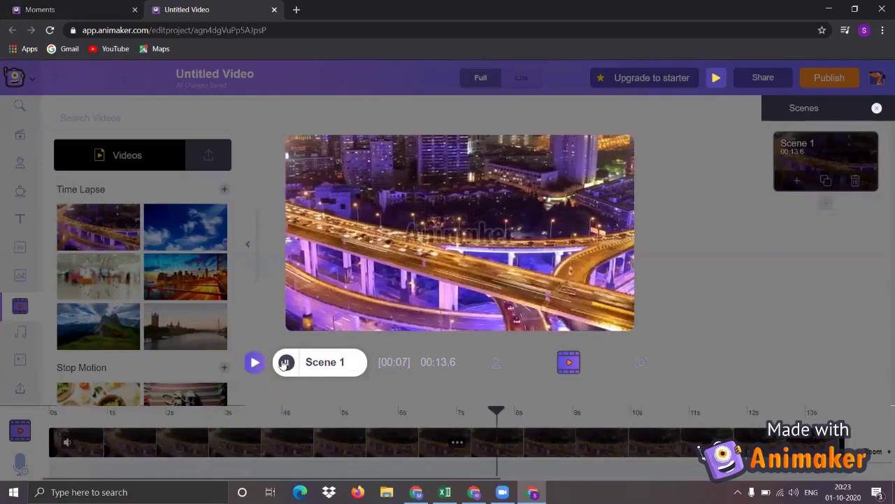
left_click(285, 363)
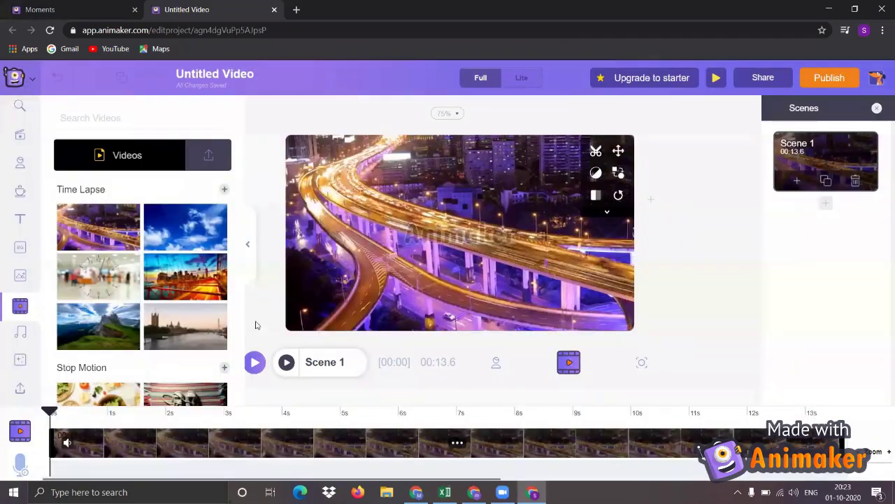
mouse_move(185, 226)
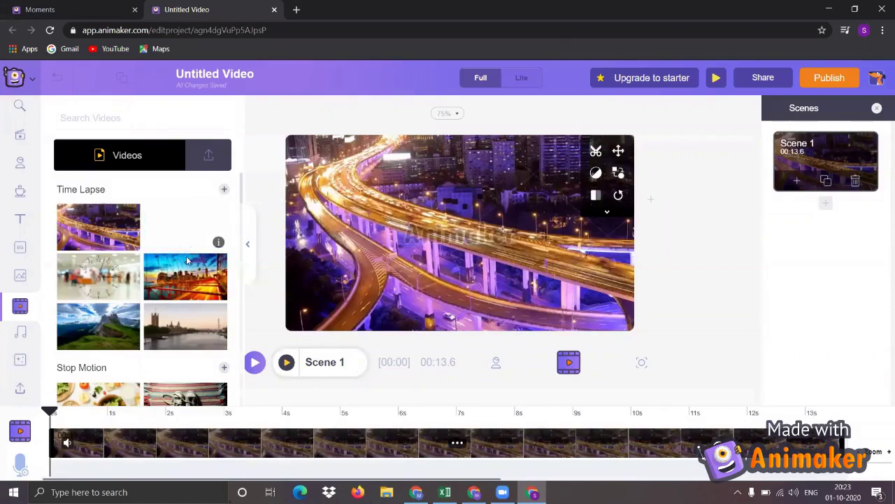
- Swap in the sunset bridge-skyline time-lapse clip (12.8 s) and preview the scene
left_click(180, 280)
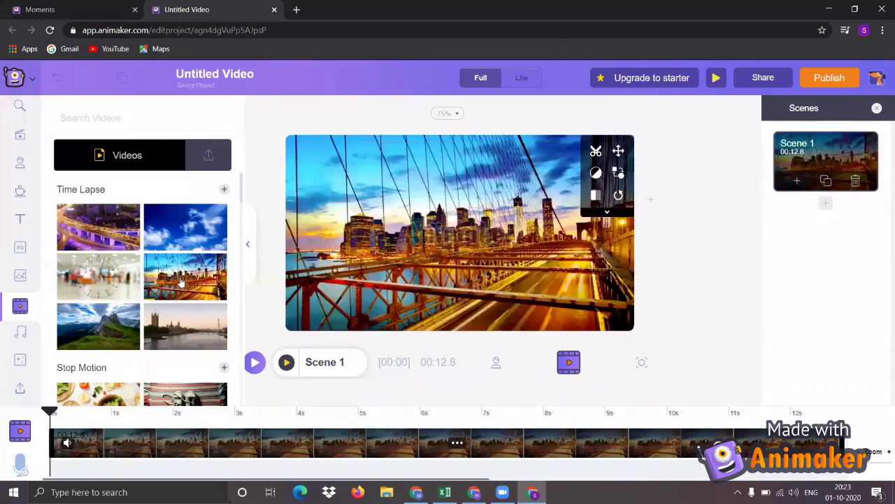
left_click(286, 362)
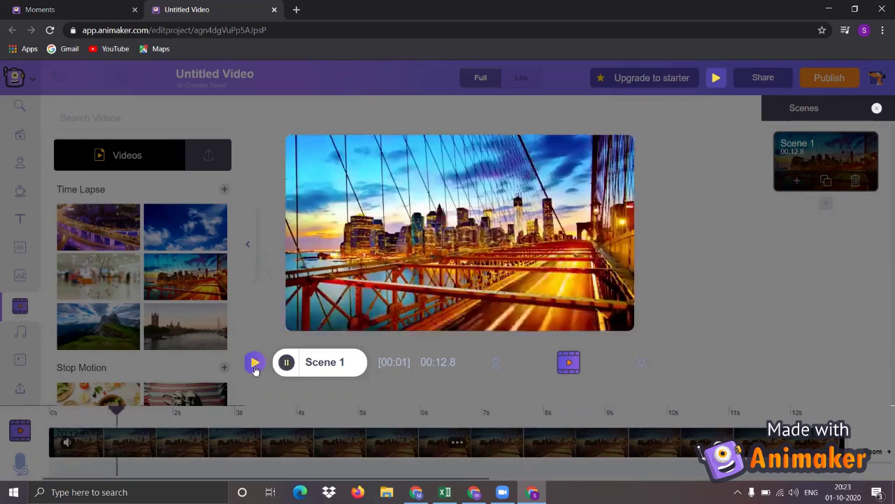
left_click(254, 363)
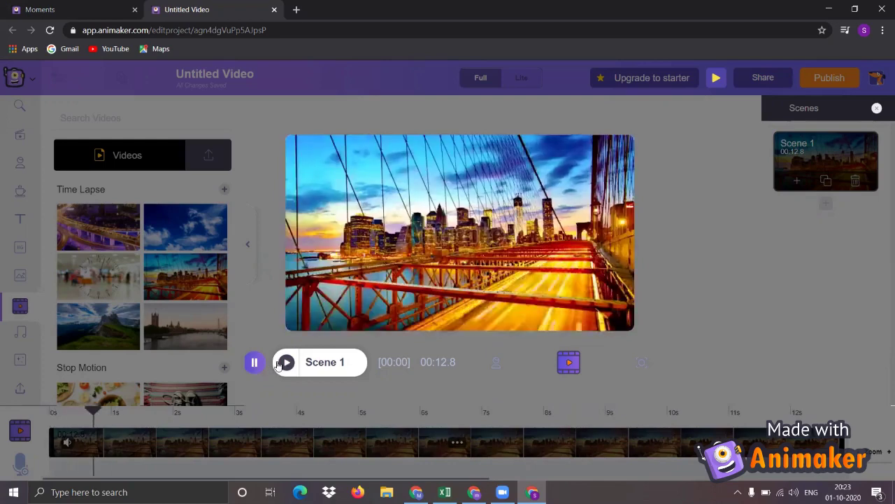
left_click(256, 363)
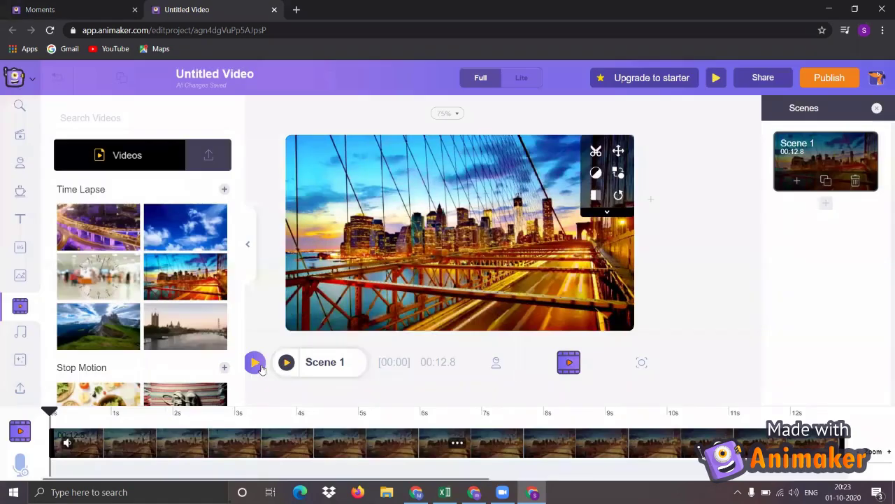
scroll(168, 297, "down", 2)
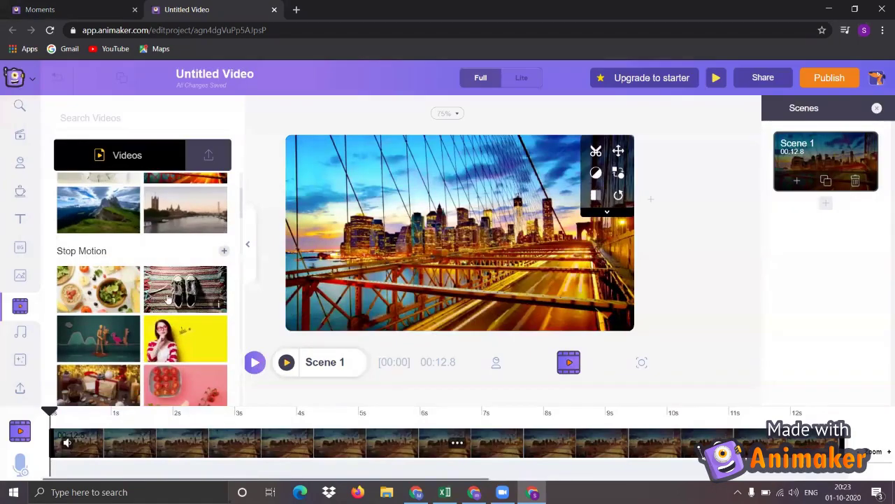
mouse_move(99, 289)
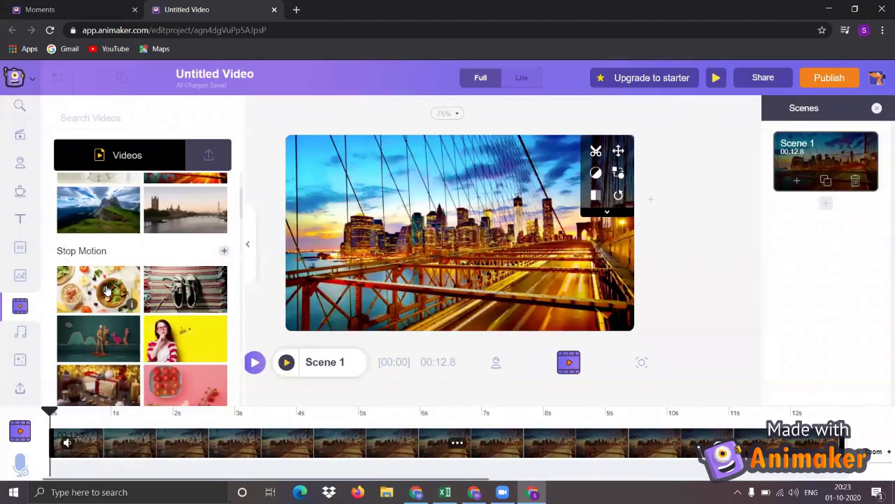
- Swap in the Stop Motion food clip (5.3 s), preview it, and browse more categories
left_click(107, 291)
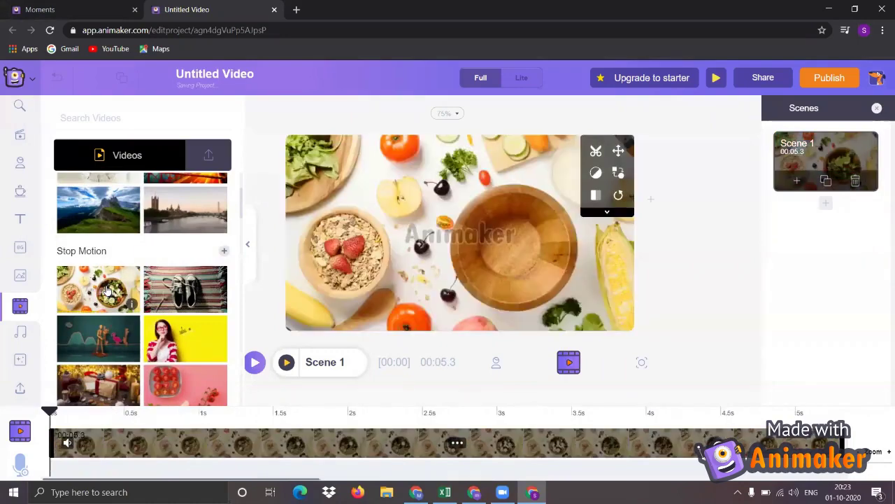
left_click(287, 363)
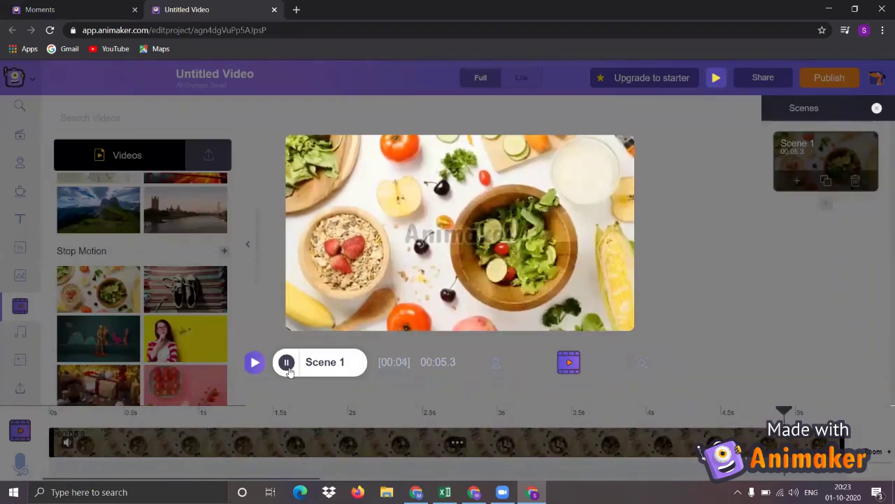
scroll(210, 364, "down", 3)
scroll(189, 353, "down", 1)
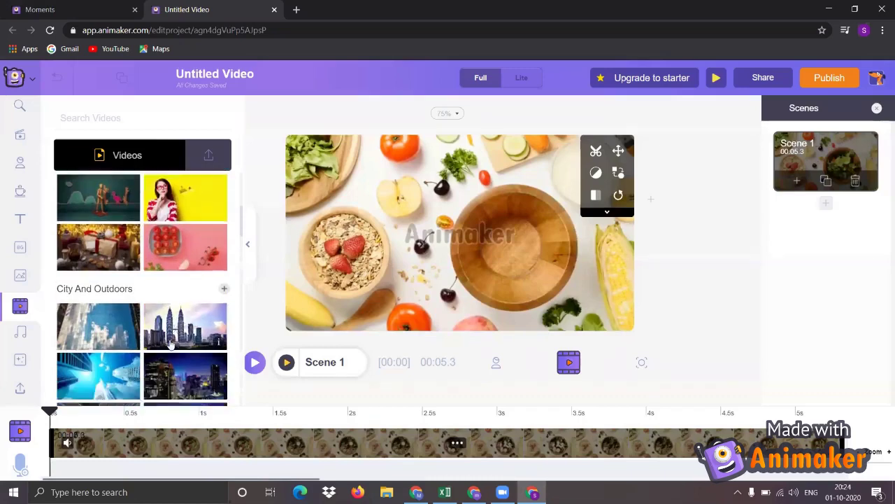
scroll(175, 347, "down", 1)
scroll(169, 342, "down", 1)
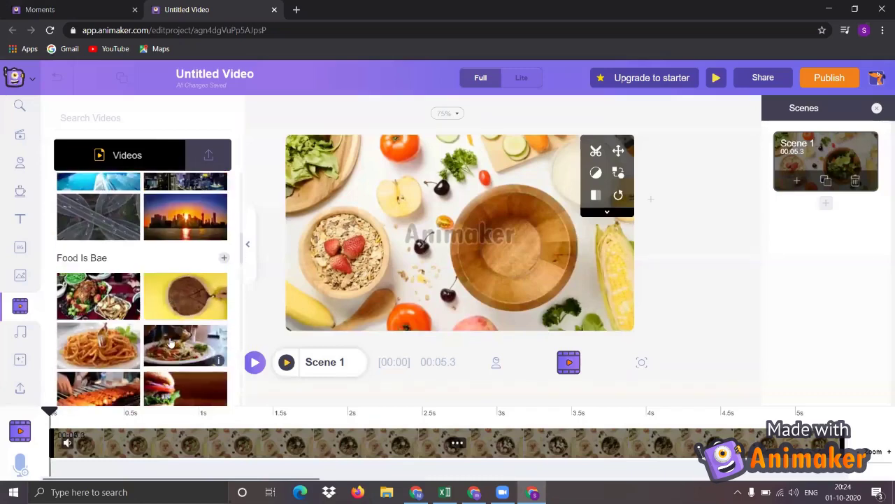
scroll(170, 341, "down", 2)
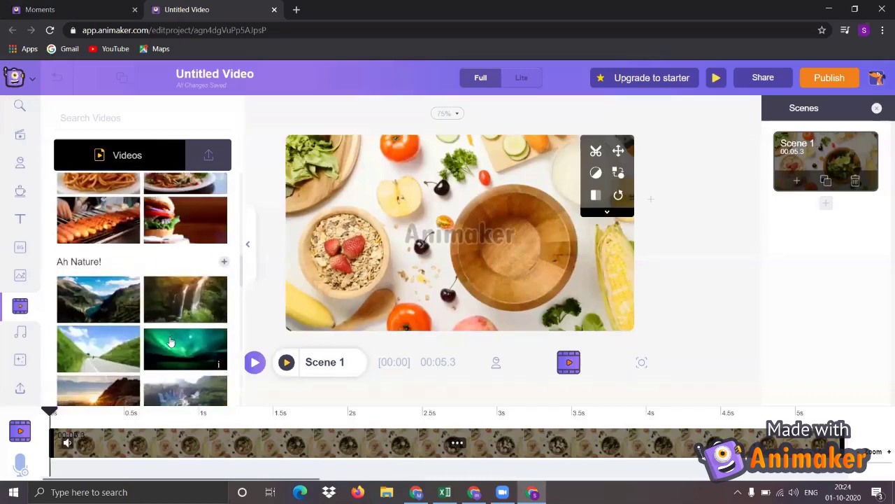
scroll(170, 342, "down", 2)
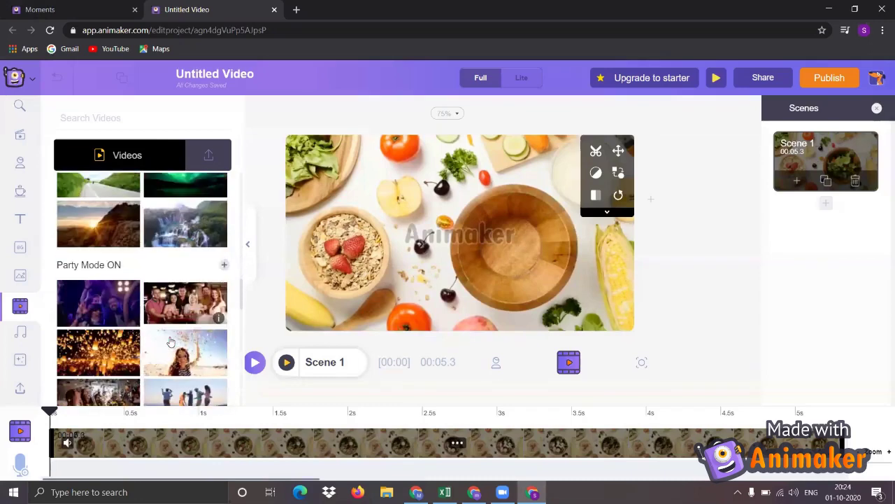
scroll(170, 341, "down", 2)
scroll(170, 342, "up", 1)
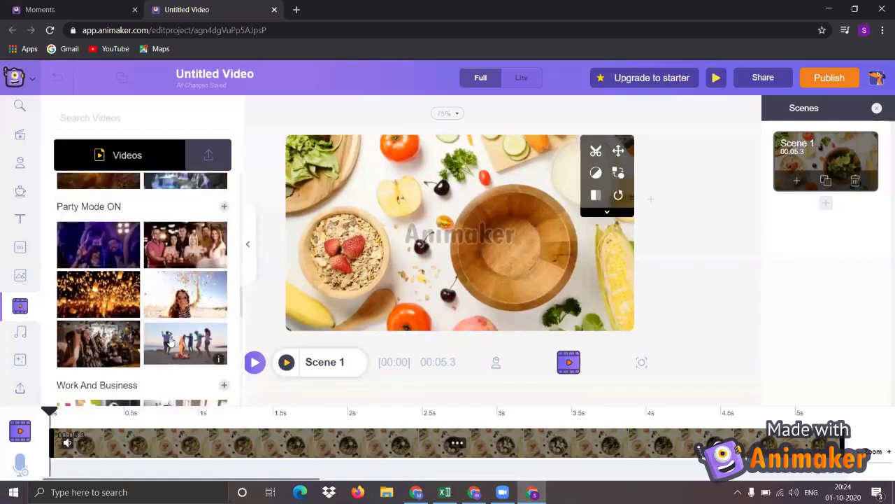
scroll(170, 341, "down", 1)
scroll(170, 341, "down", 1)
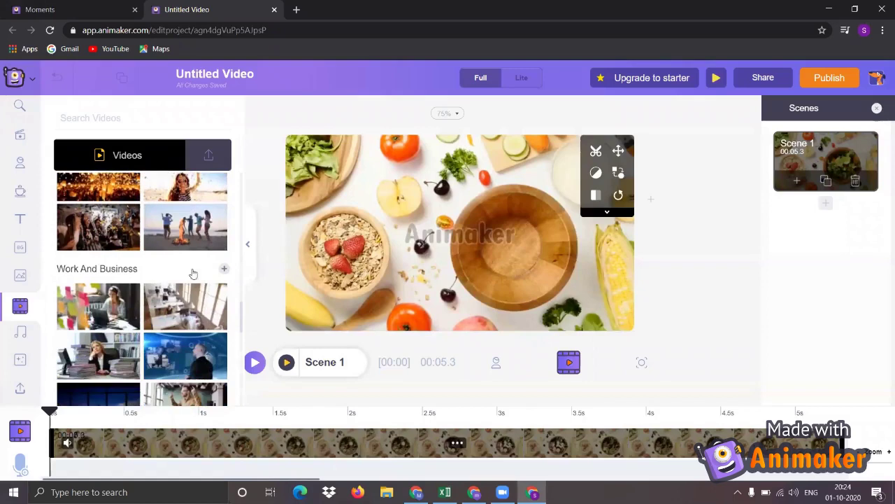
- Swap in the Party Mode ON beach bonfire clip (17 s) and preview the scene
left_click(194, 225)
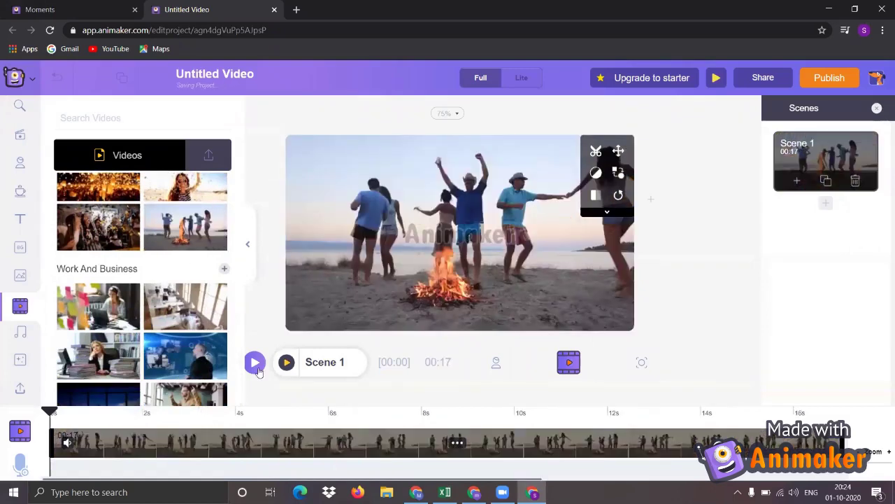
left_click(287, 362)
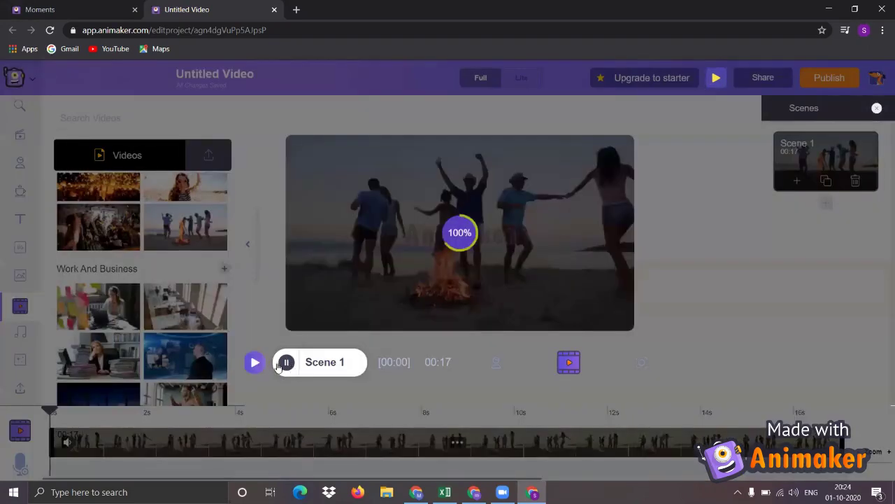
left_click(287, 364)
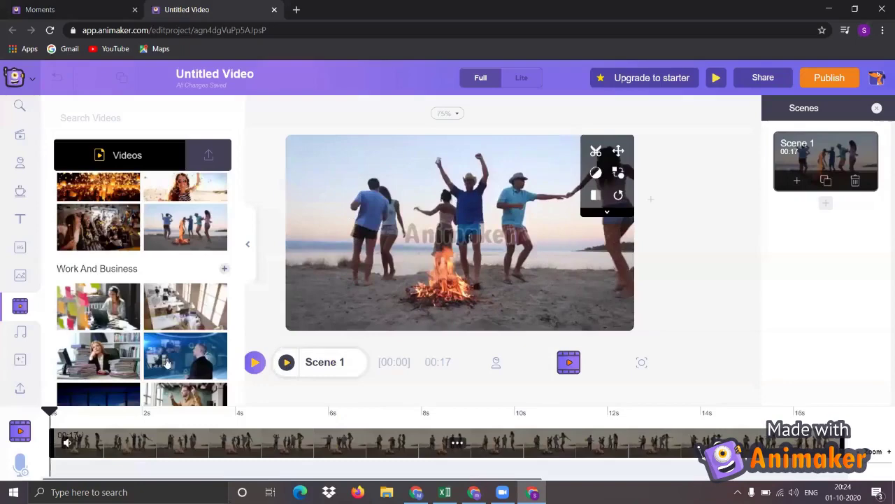
scroll(157, 363, "down", 5)
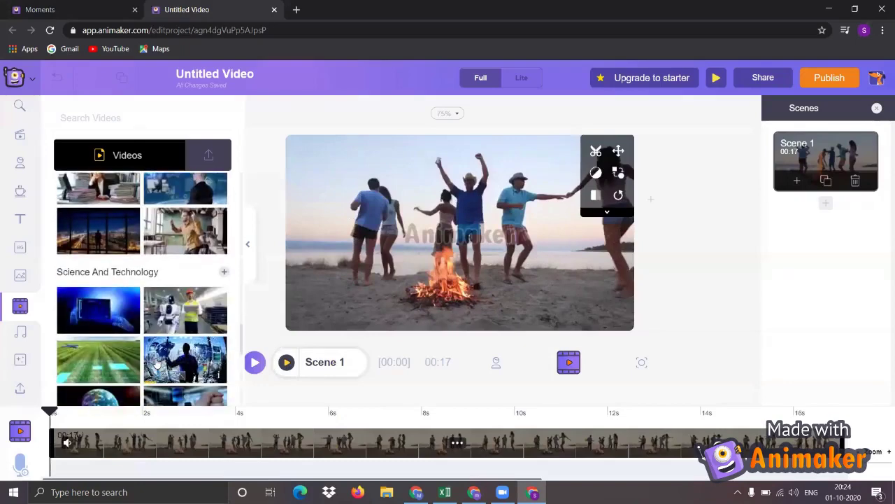
scroll(158, 363, "down", 2)
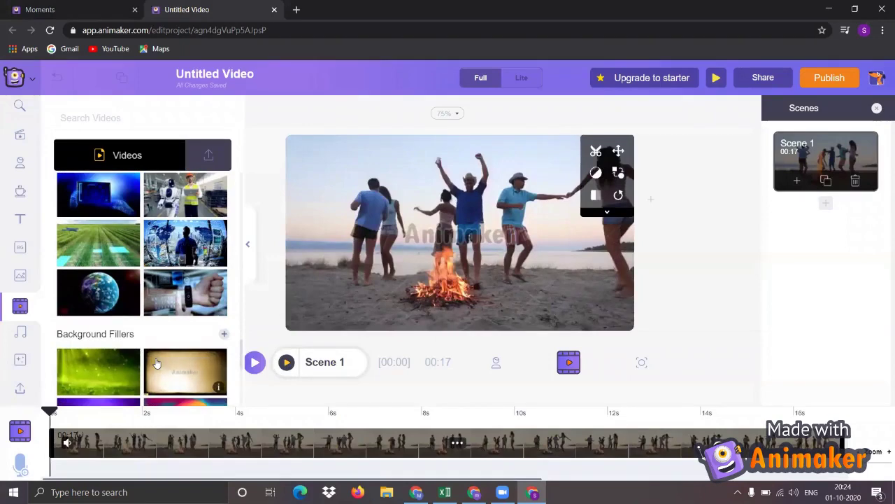
scroll(155, 362, "down", 5)
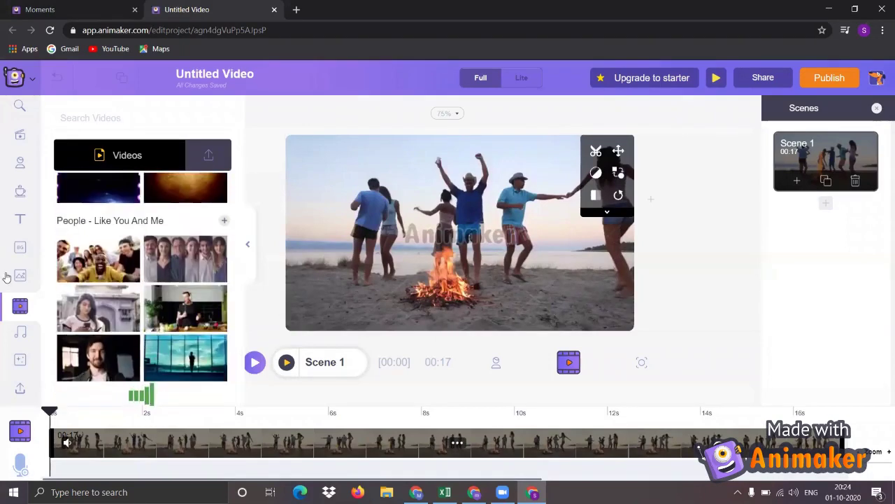
- Browse the music library's motivational, explainer and promo track categories
left_click(26, 332)
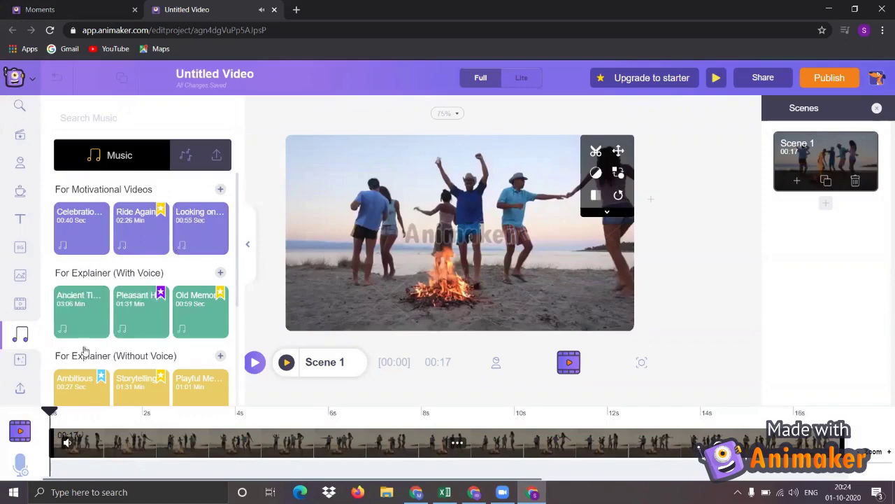
scroll(216, 405, "down", 1)
scroll(198, 365, "down", 3)
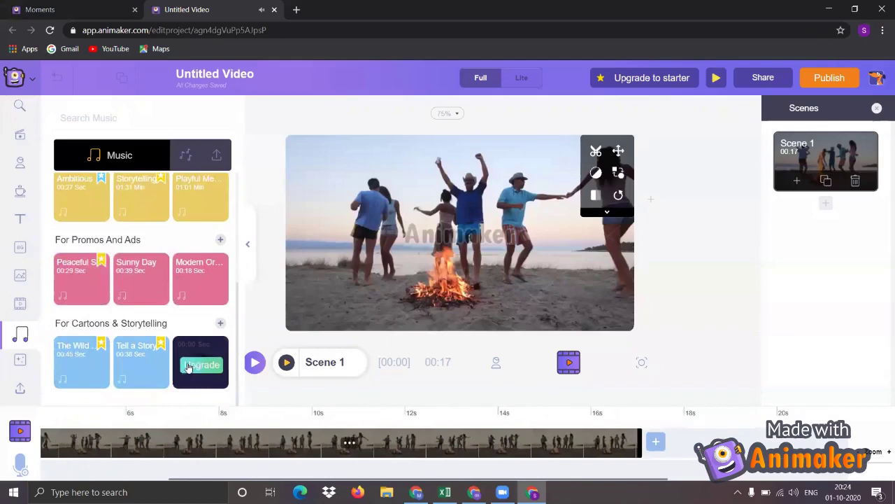
scroll(198, 315, "up", 3)
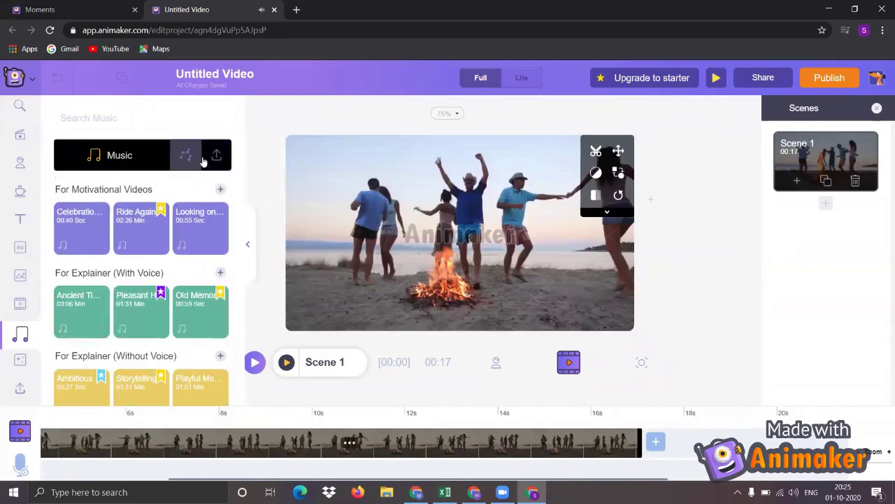
- Check the empty My Uploads music list, then switch to the Sound Effects library
left_click(212, 158)
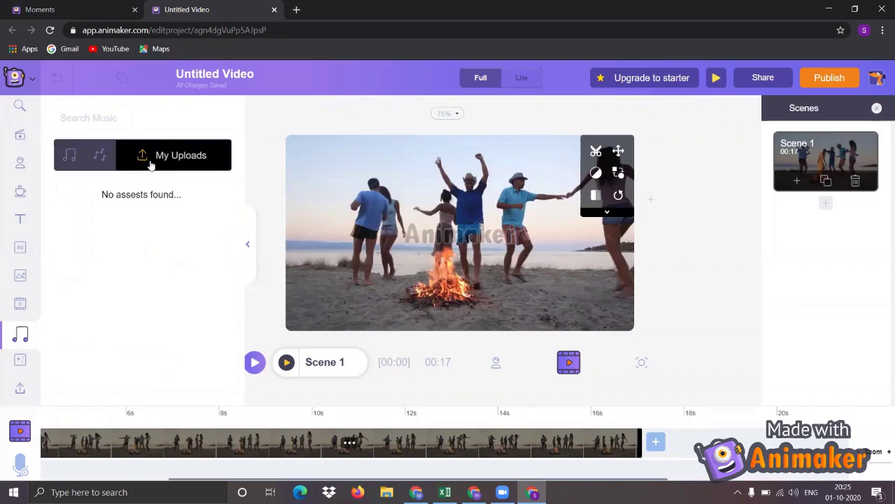
left_click(98, 152)
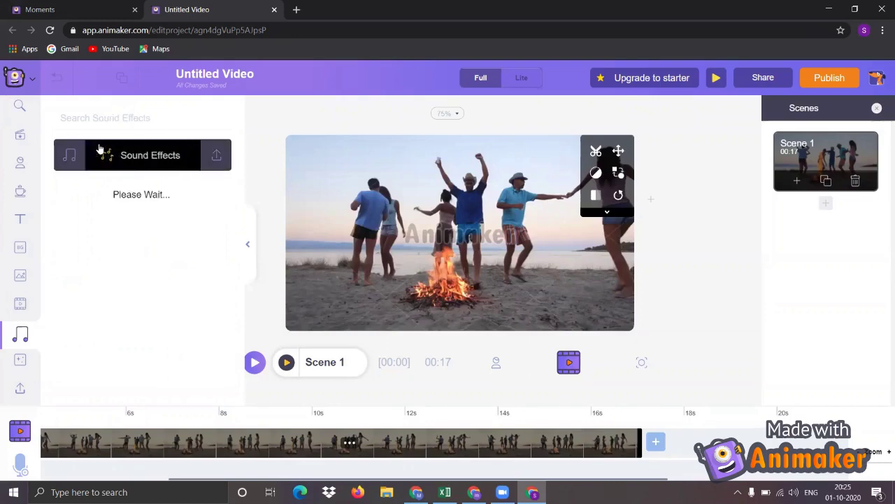